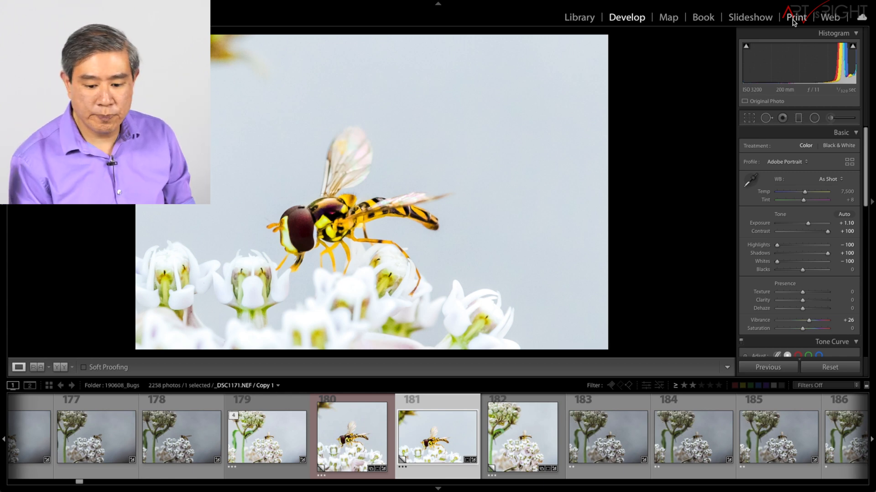
Open the Print module and confirm the page setup for the EPSON SC-P800 Series with 13 x 19 in paper in landscape orientation.
click(794, 18)
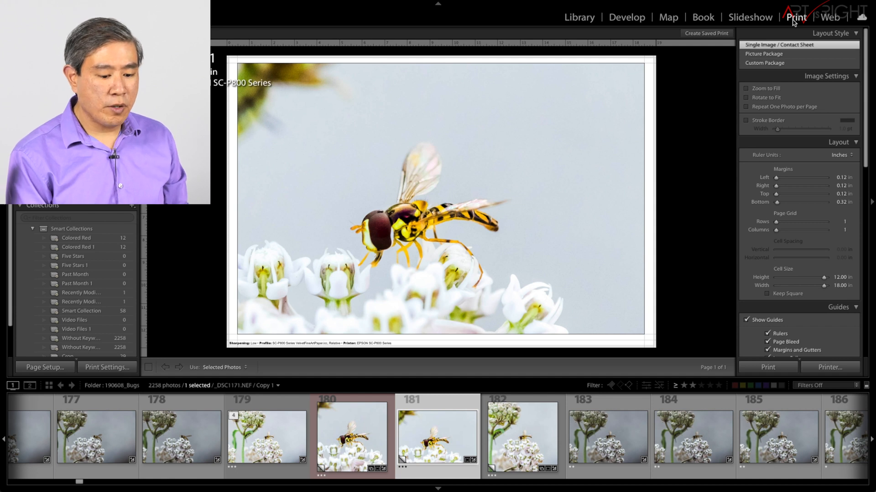
click(52, 369)
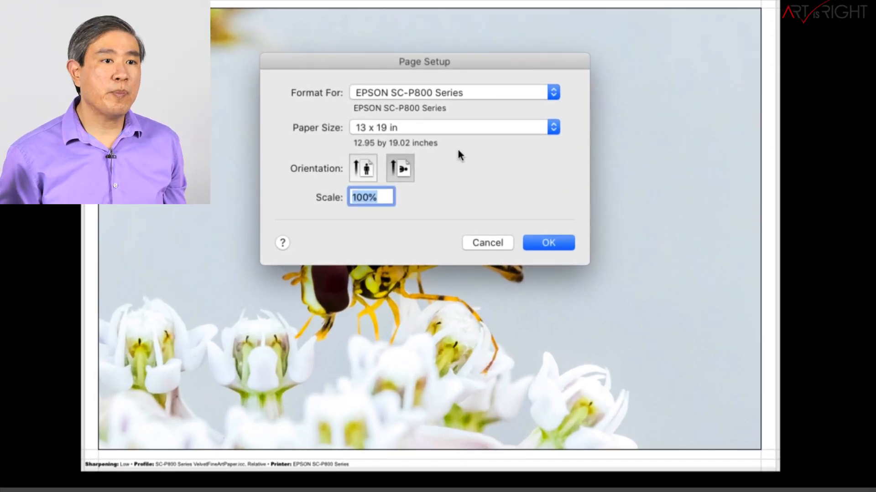
click(465, 97)
click(465, 96)
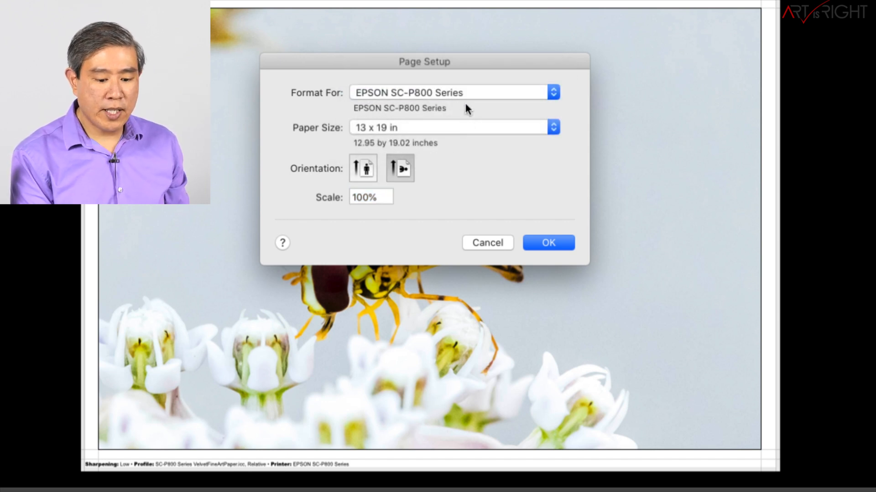
click(465, 128)
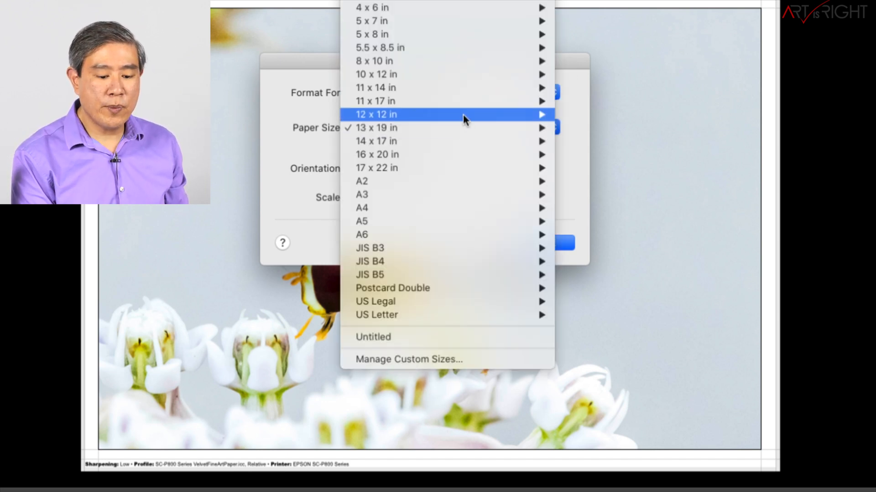
mouse_move(466, 67)
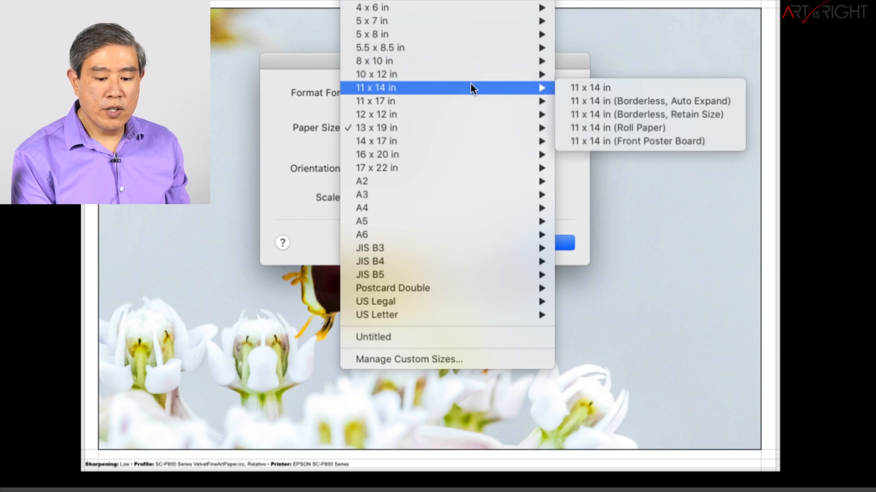
mouse_move(472, 124)
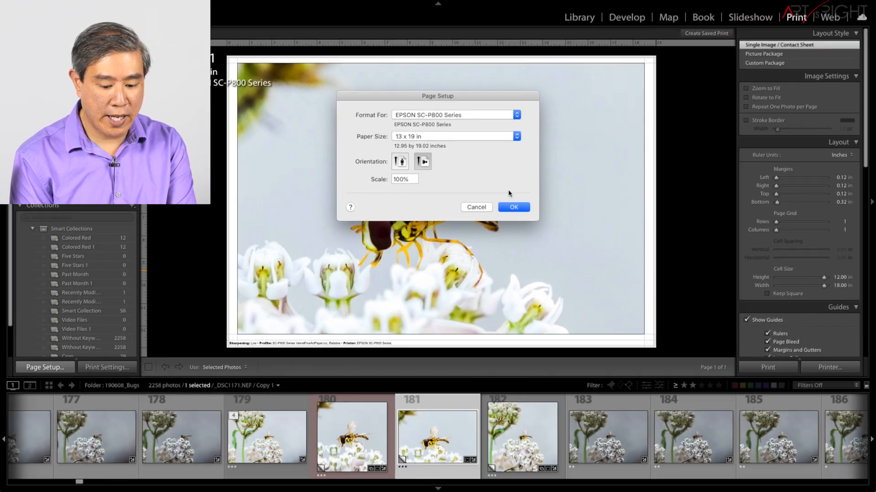
click(512, 208)
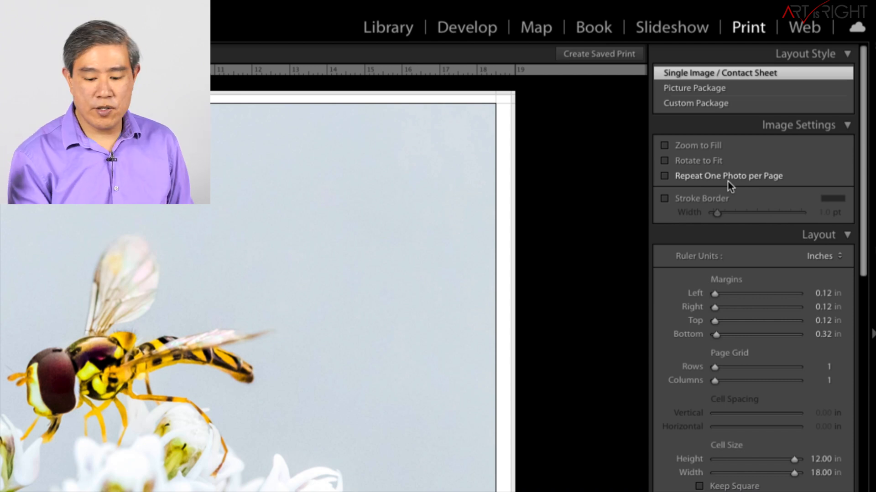
Try a stroke border around the photo in the image settings and turn it off again.
click(721, 199)
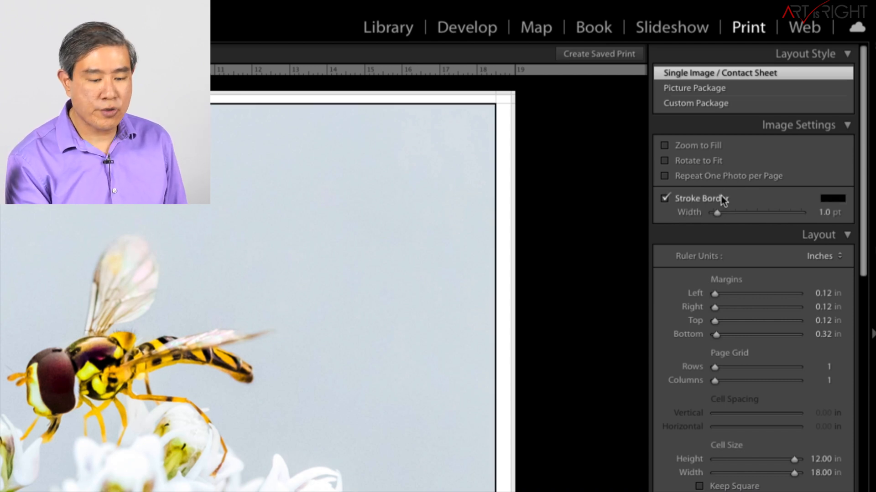
click(723, 200)
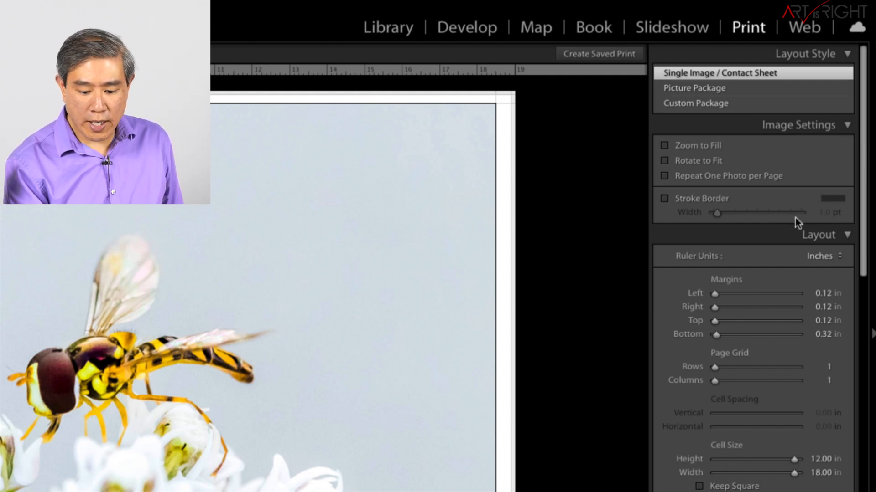
Set the print layout's cell size to 12 in high and 18 in wide.
scroll(795, 255, down, 5)
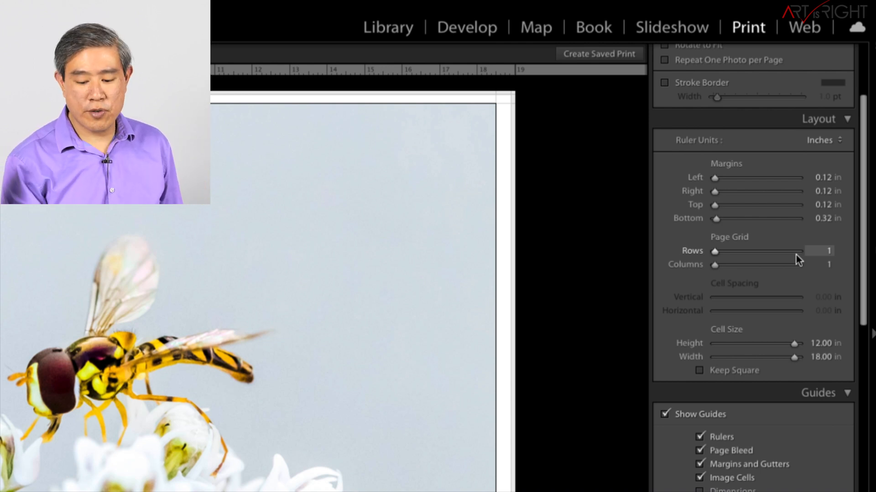
click(825, 346)
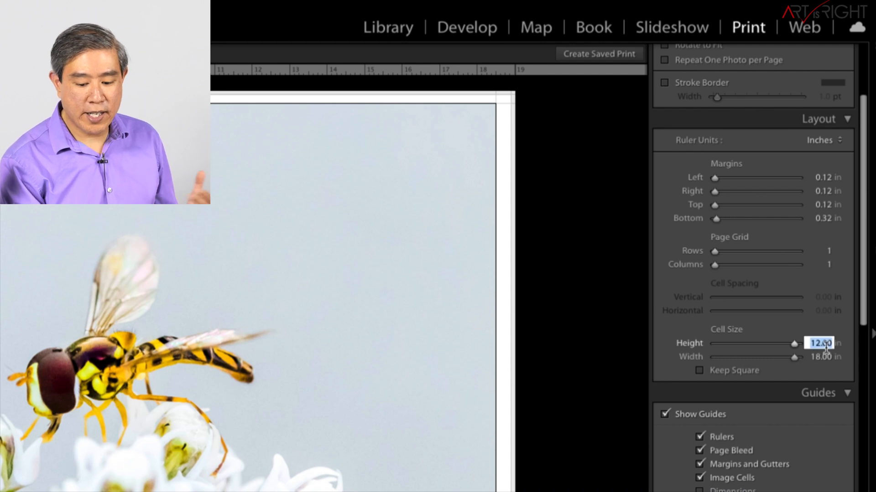
text(12)
key(Tab)
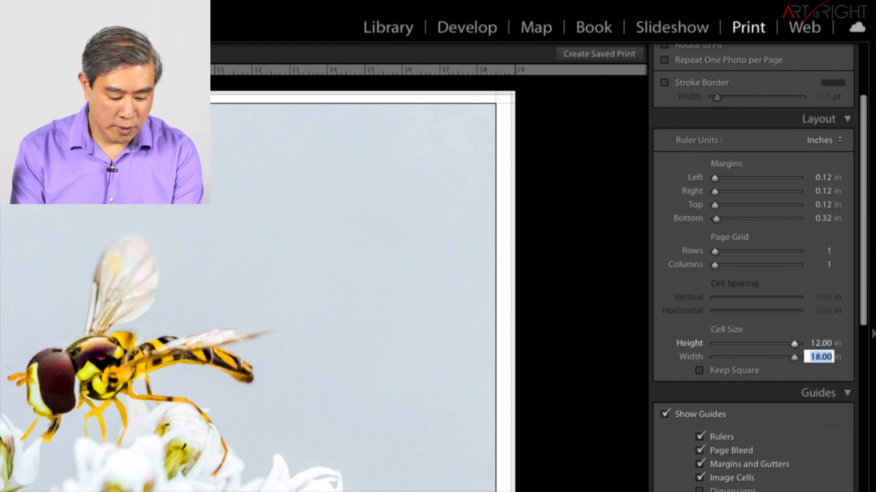
text(18)
key(Tab)
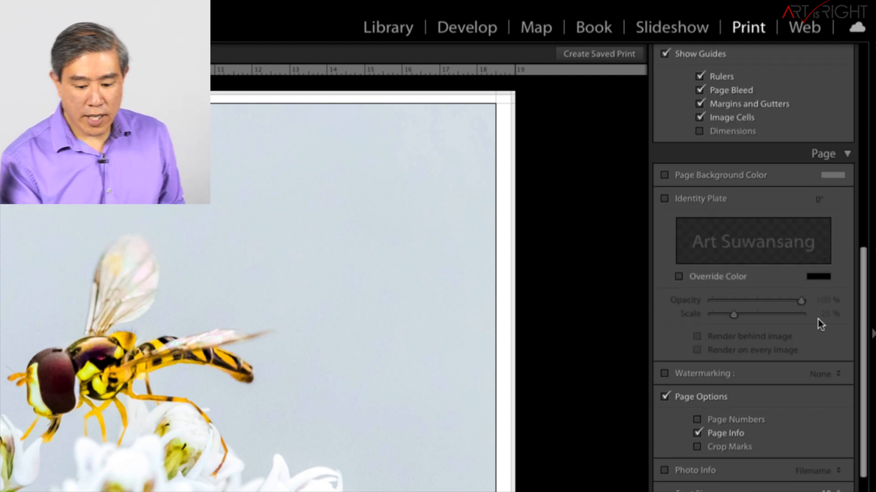
Try the Dimensions guide on the page preview and turn it off again.
scroll(816, 319, up, 10)
scroll(815, 320, down, 3)
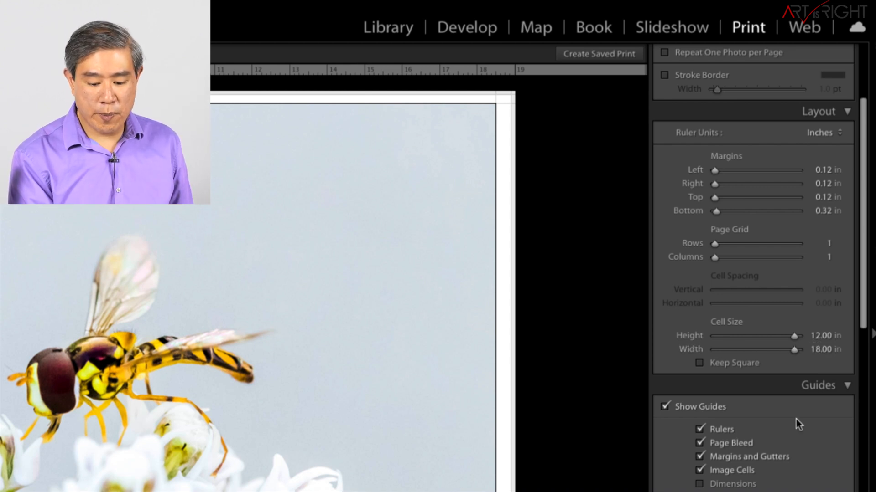
scroll(796, 419, down, 3)
scroll(796, 419, down, 2)
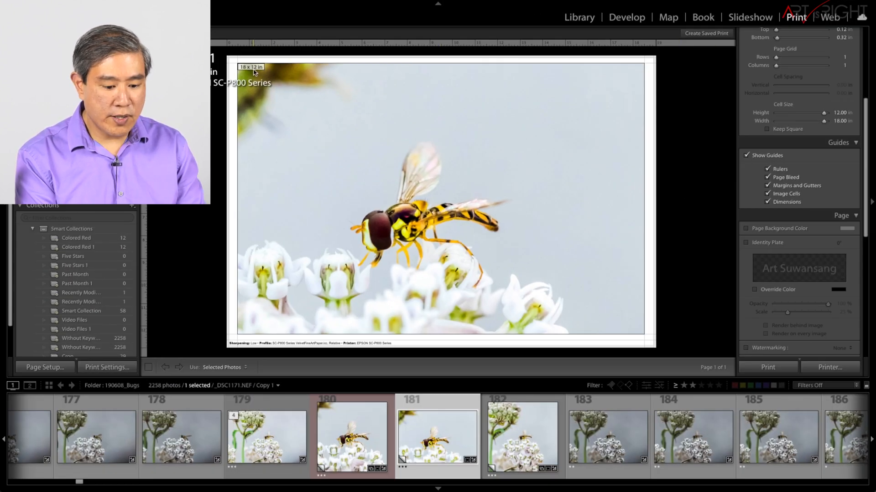
click(778, 204)
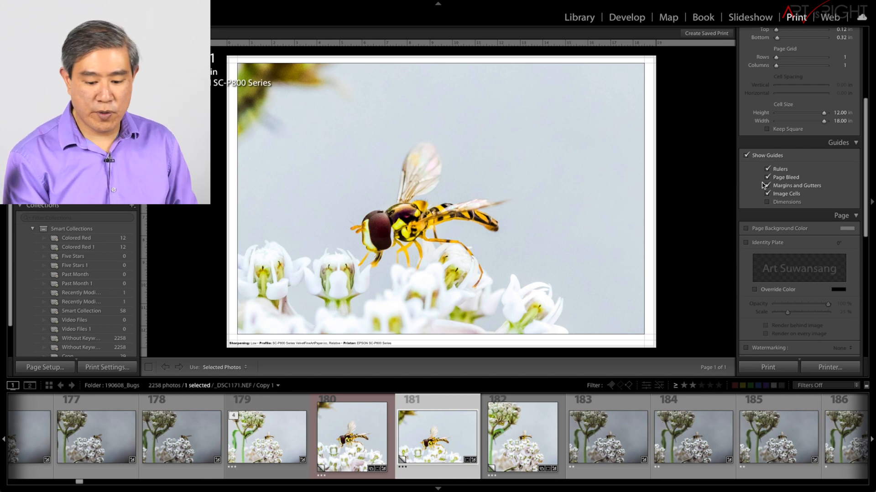
Try adding the filename as photo info below the image and remove it again.
scroll(828, 272, down, 3)
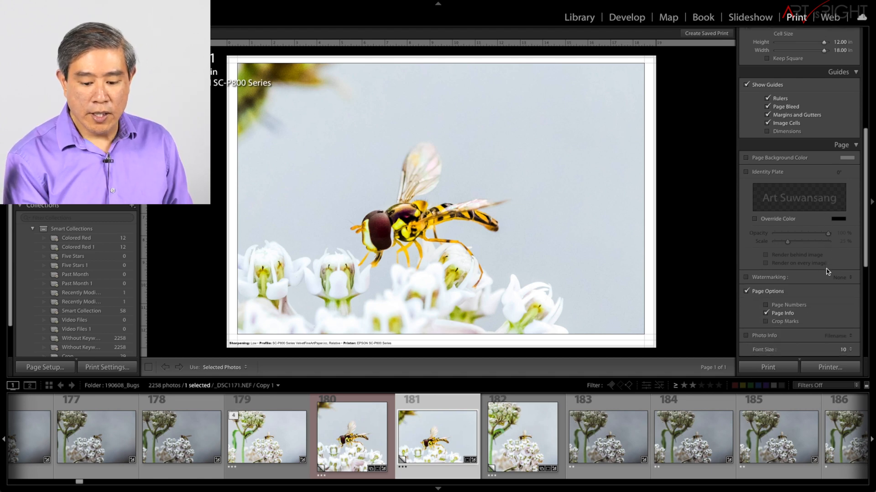
scroll(827, 272, down, 2)
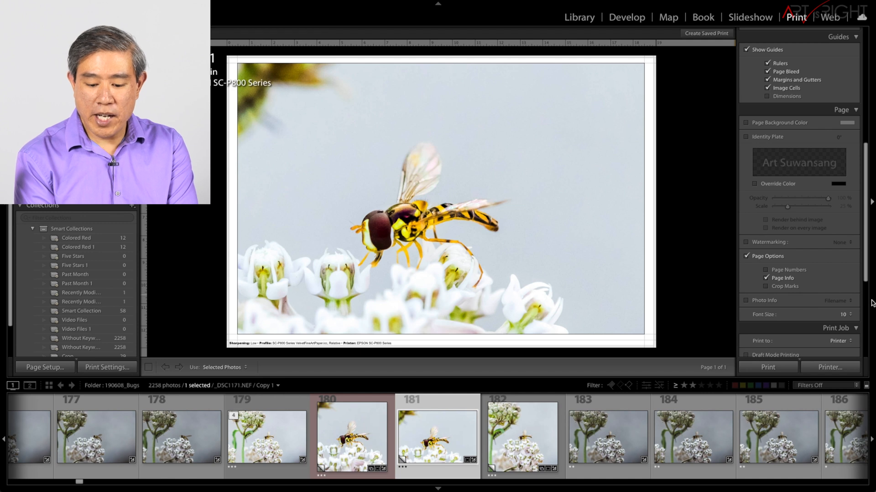
click(770, 301)
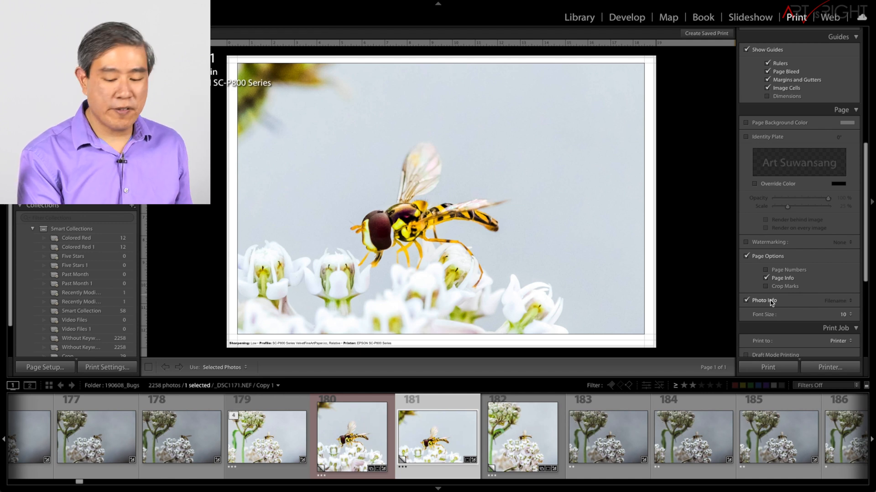
click(771, 301)
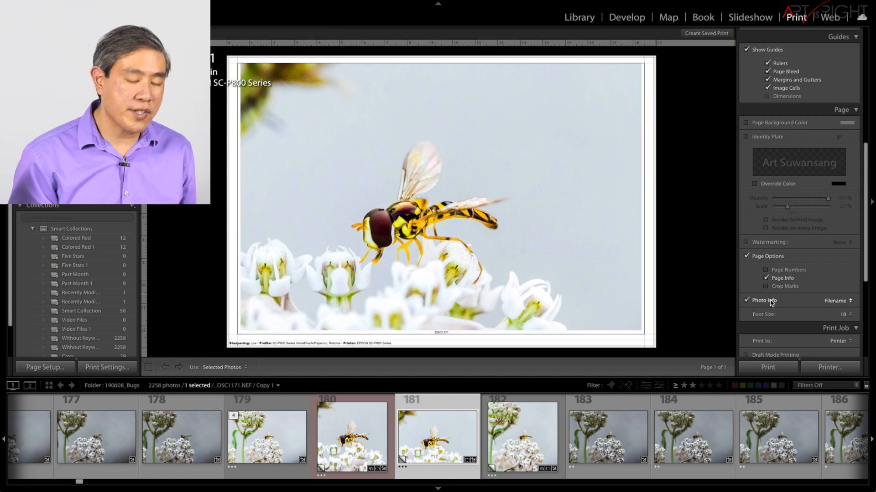
click(771, 300)
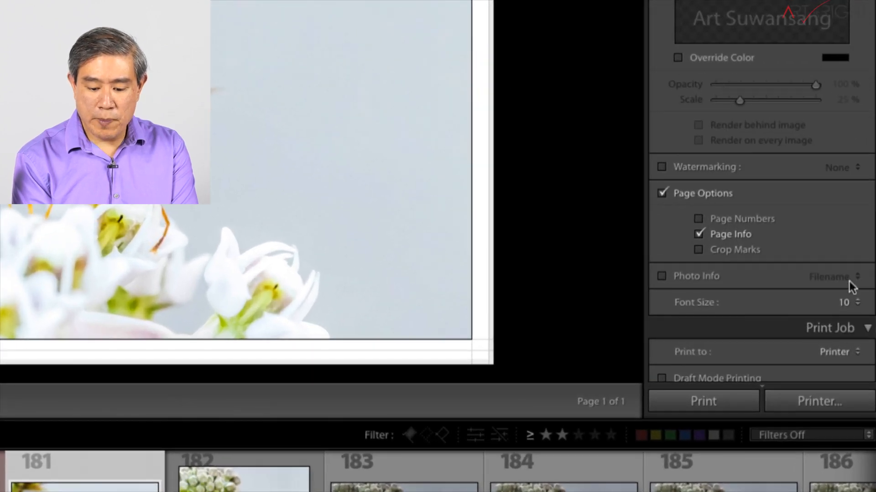
Set the print sharpening media type to Matte in the print job settings.
scroll(844, 320, down, 8)
scroll(845, 320, up, 3)
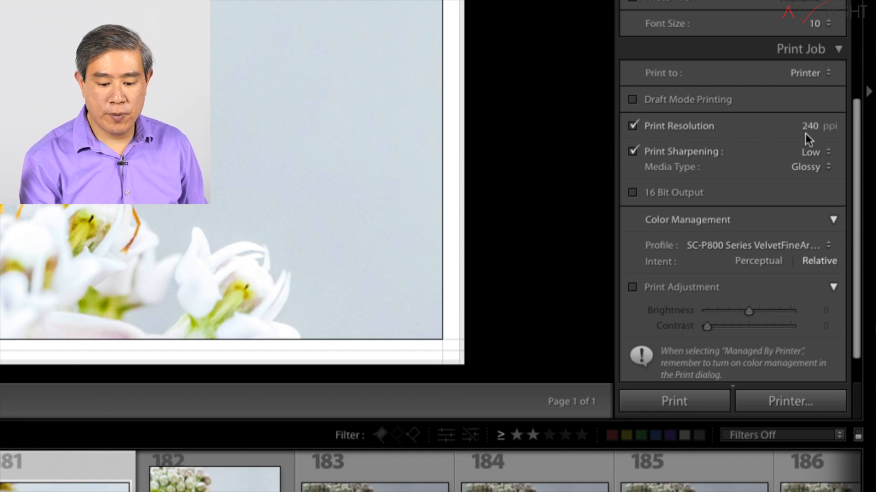
click(794, 173)
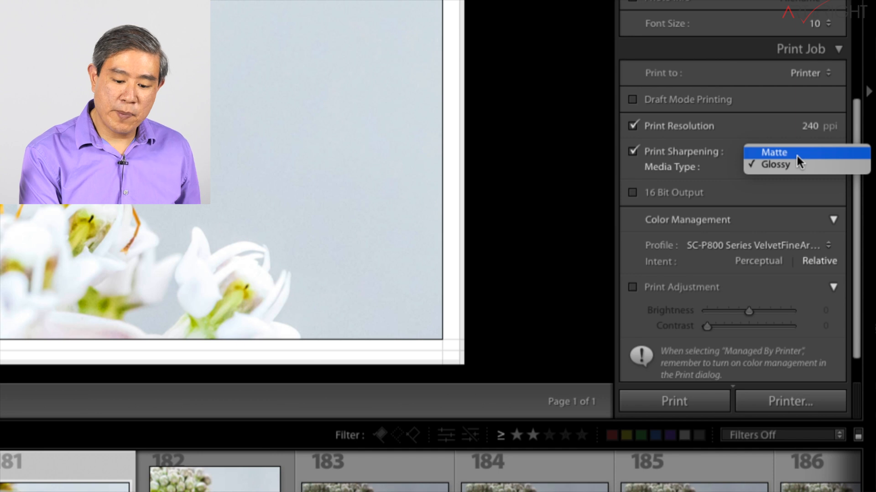
click(797, 155)
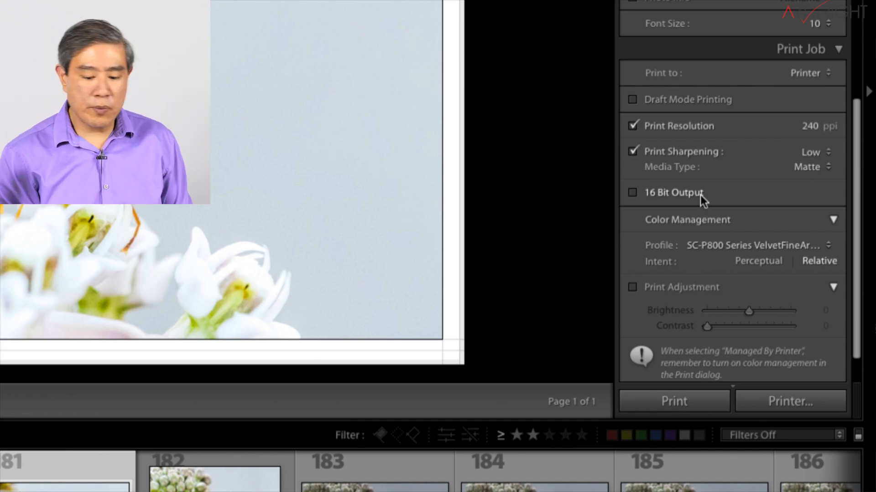
Try Managed by Printer as the color management profile for the print job.
click(725, 242)
click(734, 204)
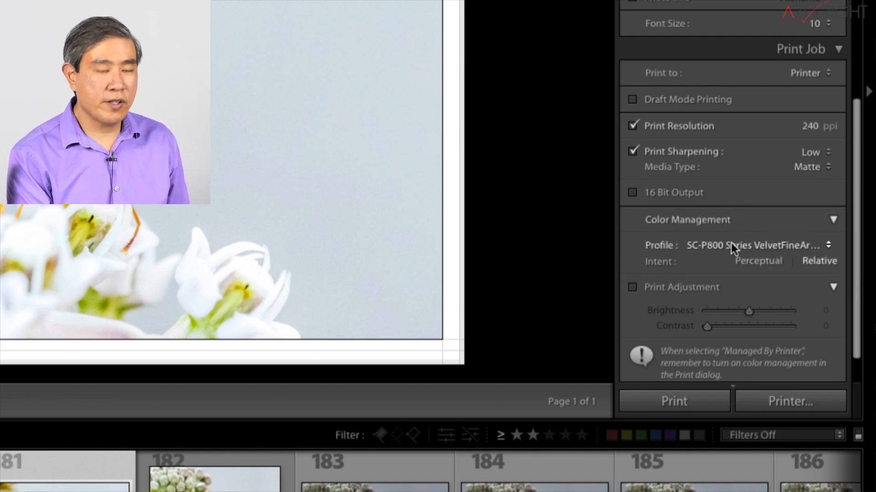
click(731, 243)
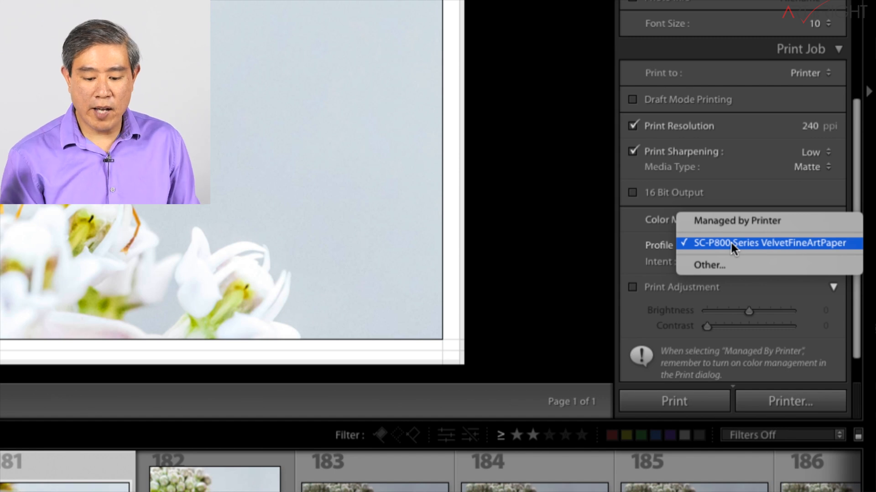
click(729, 223)
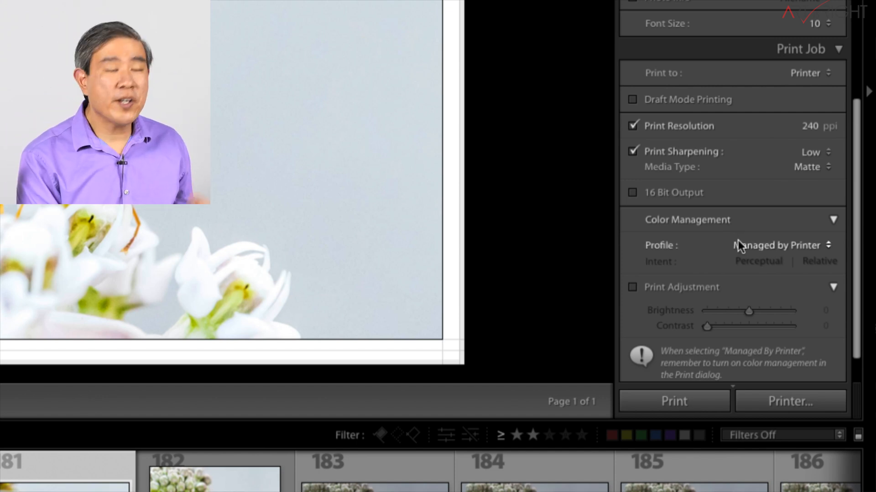
Browse the other installed printer profiles and choose SC-P800 Series VelvetFineArtPaper for color management.
click(739, 242)
click(739, 242)
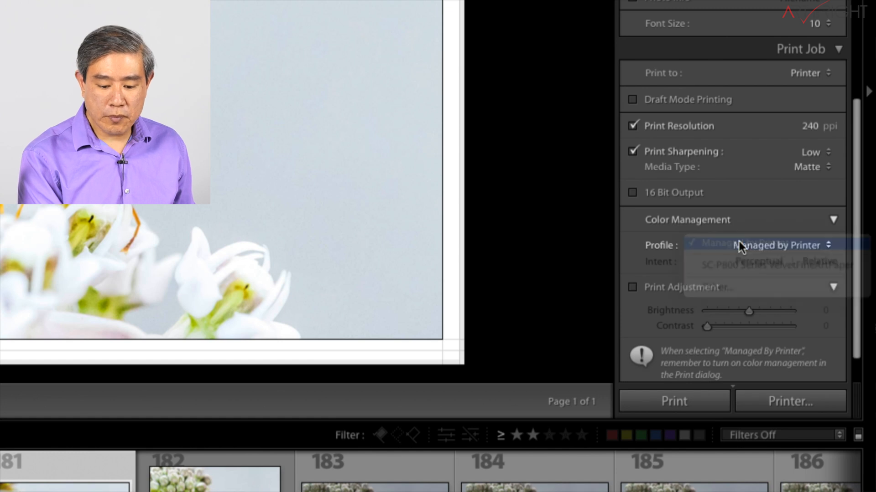
click(738, 243)
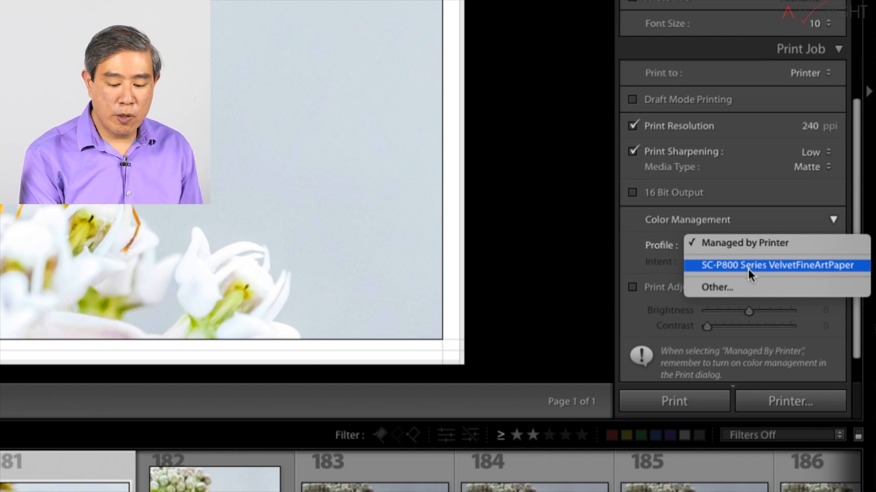
click(747, 286)
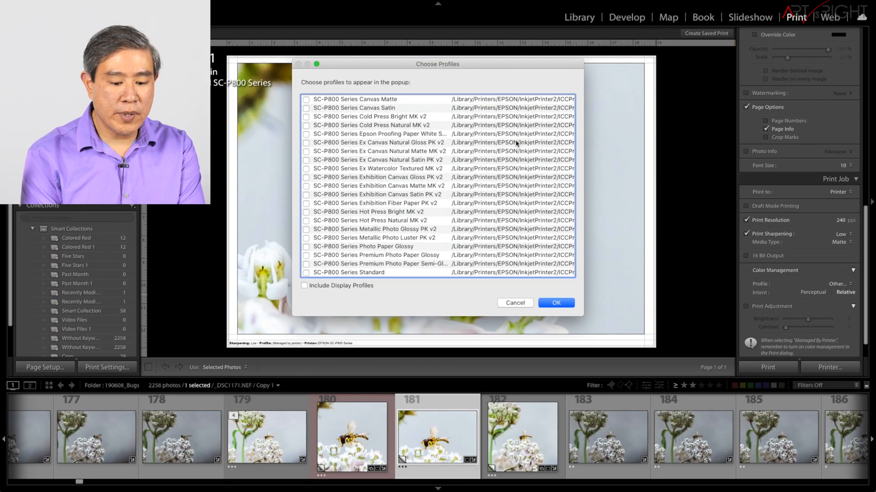
scroll(427, 161, down, 10)
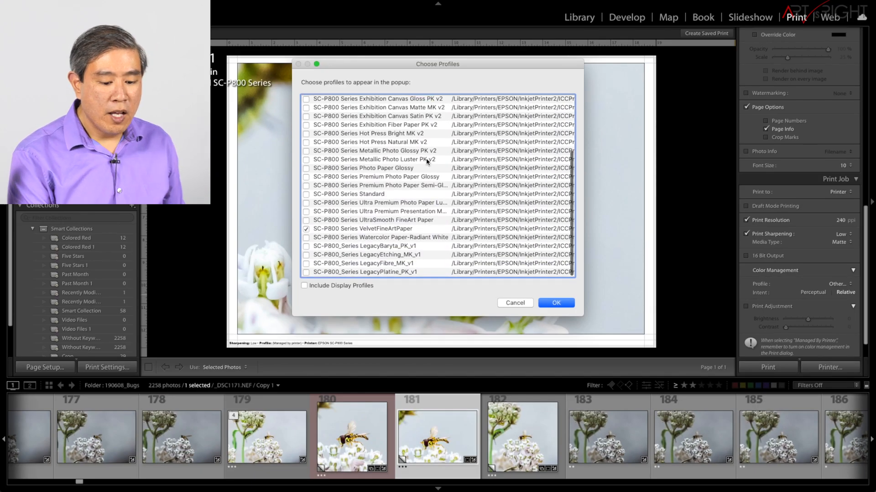
scroll(427, 161, up, 10)
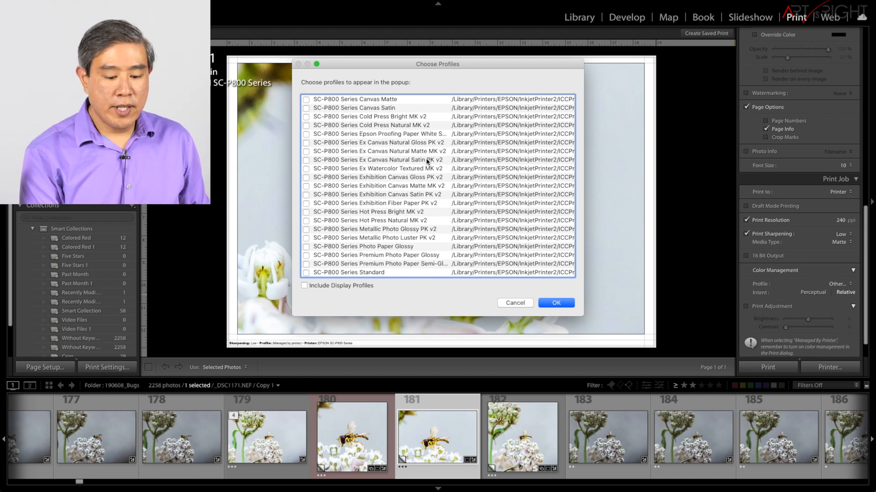
scroll(352, 185, down, 5)
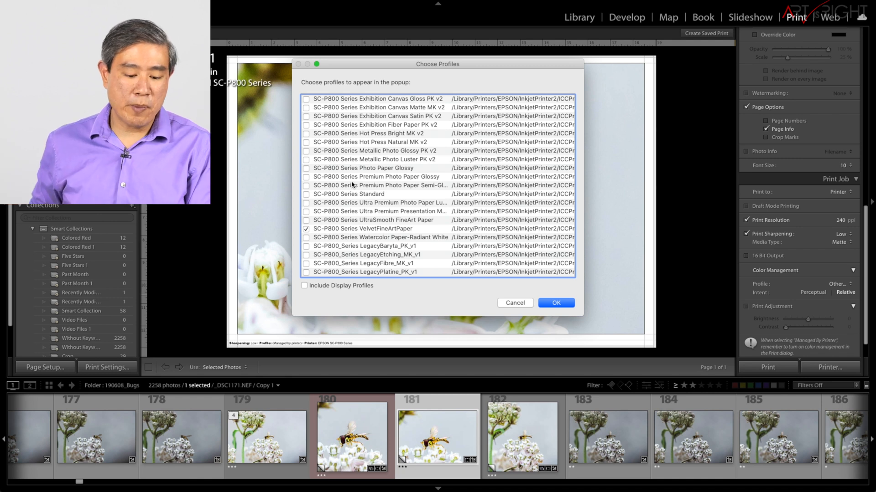
click(360, 232)
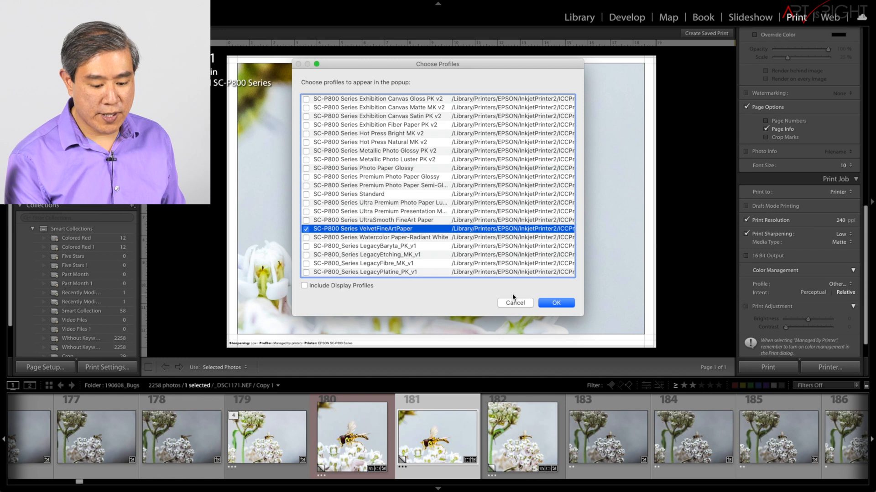
click(564, 305)
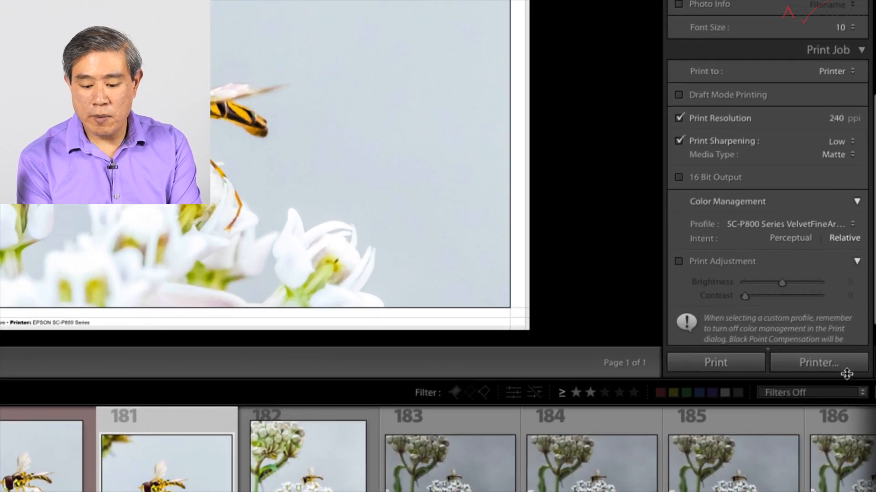
Open the print dialog for the EPSON SC-P800, check its color matching options and bring up the printer settings.
click(844, 362)
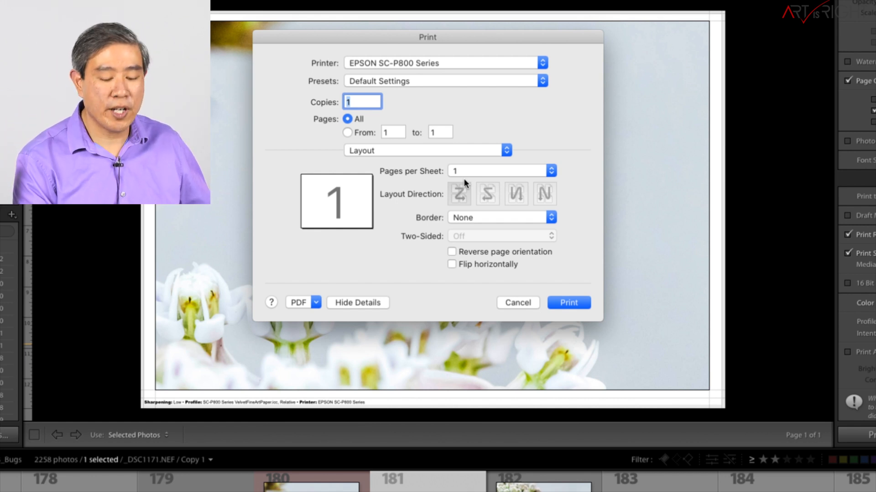
click(466, 153)
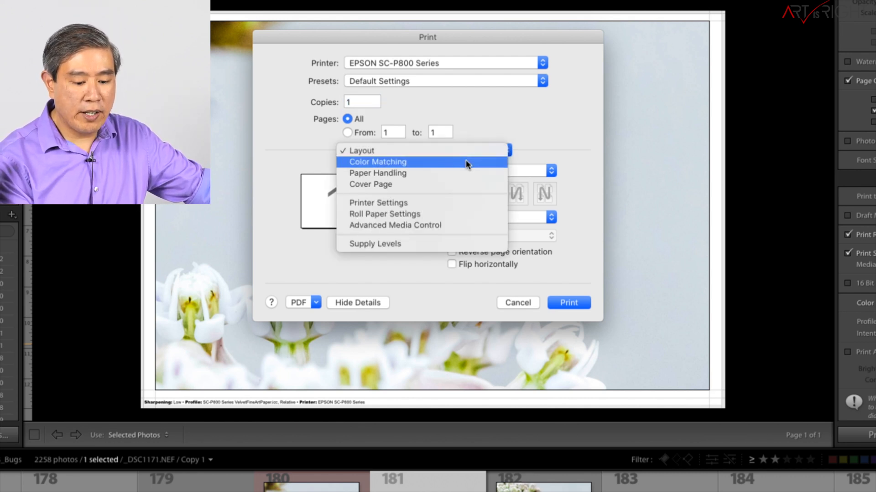
click(466, 161)
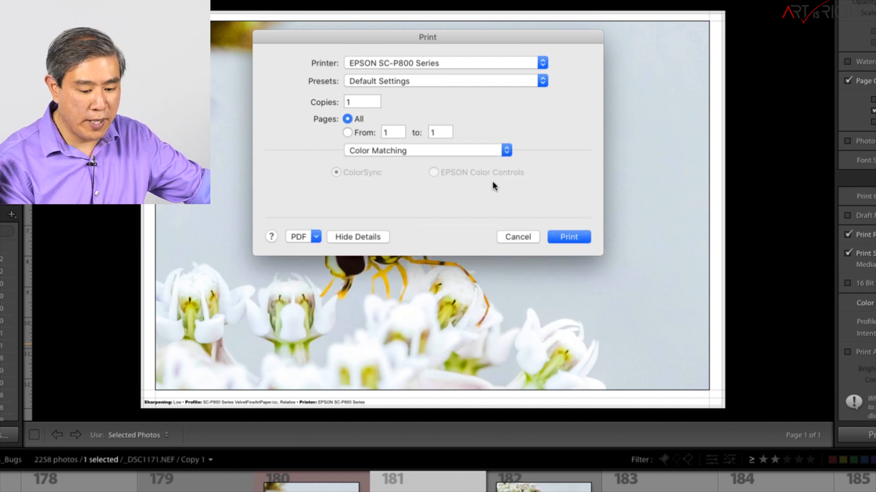
click(496, 146)
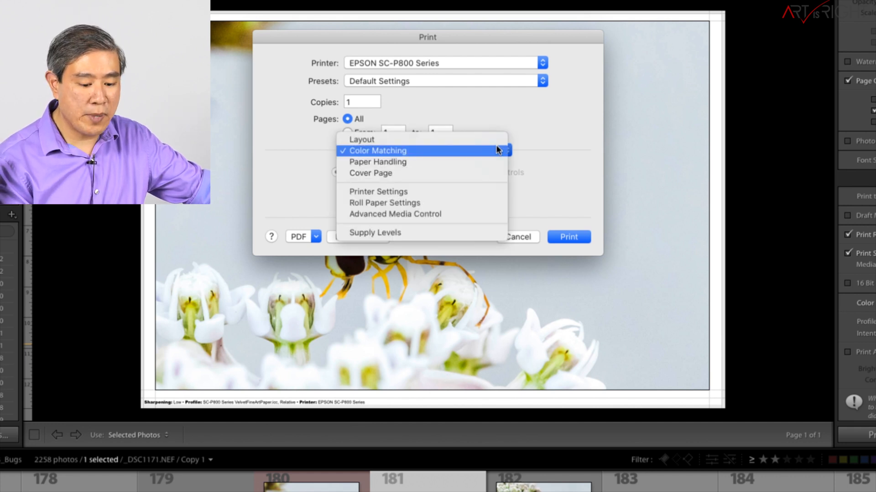
click(484, 188)
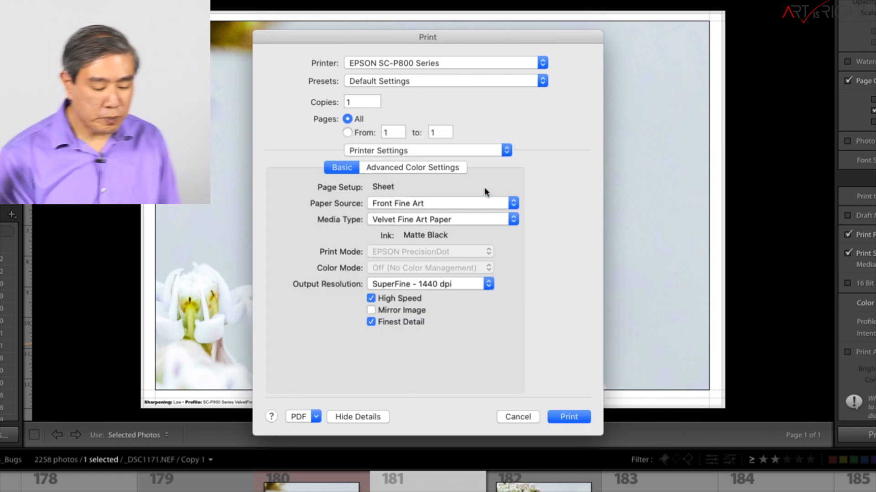
Try Sheet Feeder as the paper source and check which fine art media types it offers.
click(478, 204)
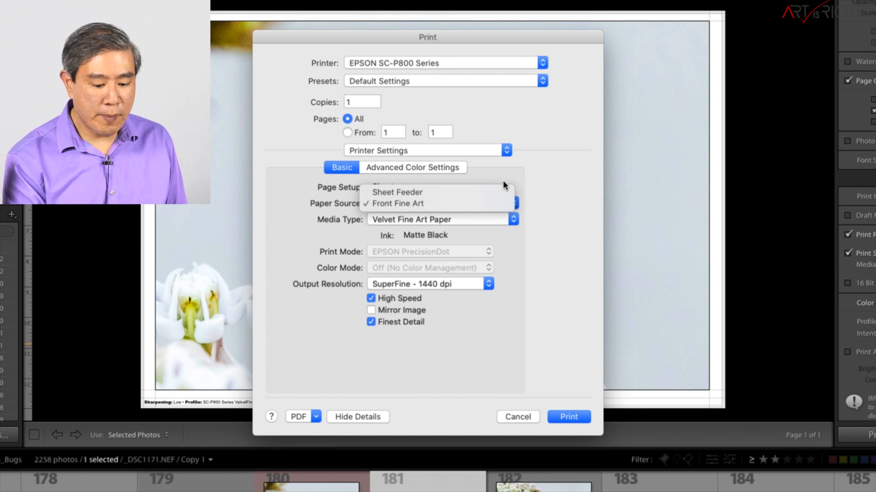
click(500, 191)
click(490, 220)
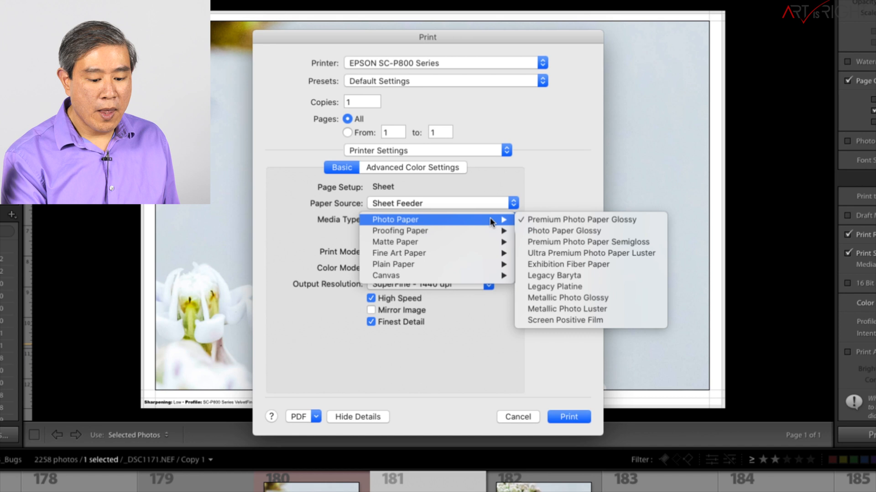
mouse_move(491, 254)
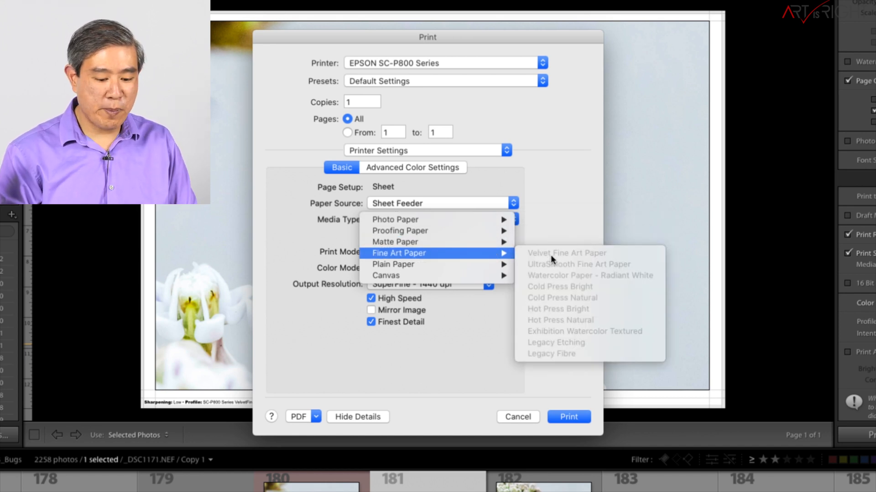
click(525, 202)
Set the paper source to Front Fine Art and the media type to Velvet Fine Art Paper.
click(513, 203)
click(504, 215)
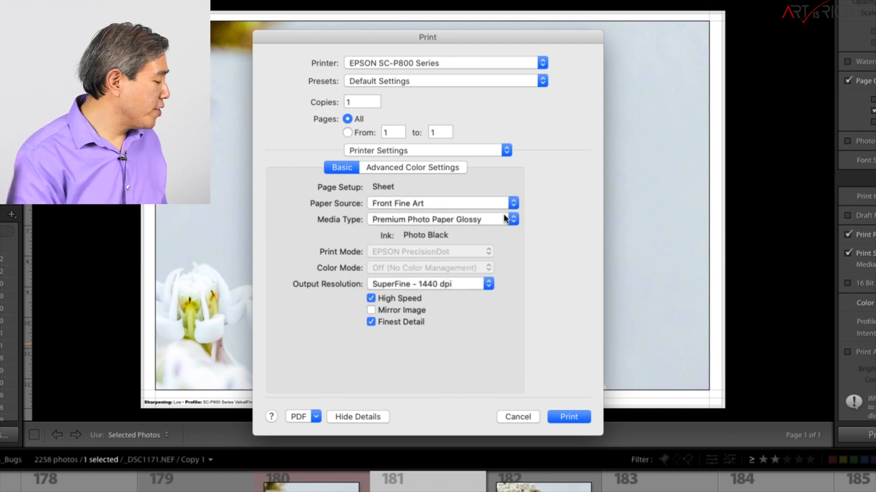
click(501, 219)
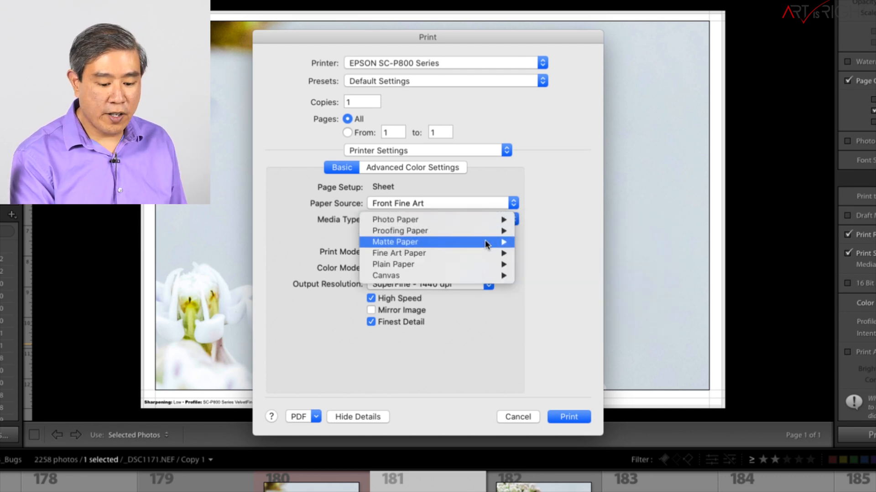
mouse_move(485, 252)
click(531, 252)
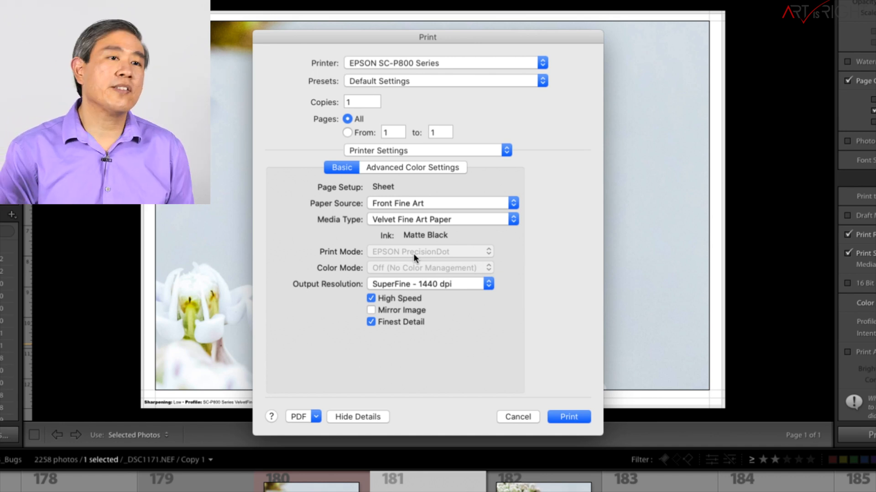
Choose SuperFine - 1440 dpi as the output resolution and send the photo to the printer.
click(429, 284)
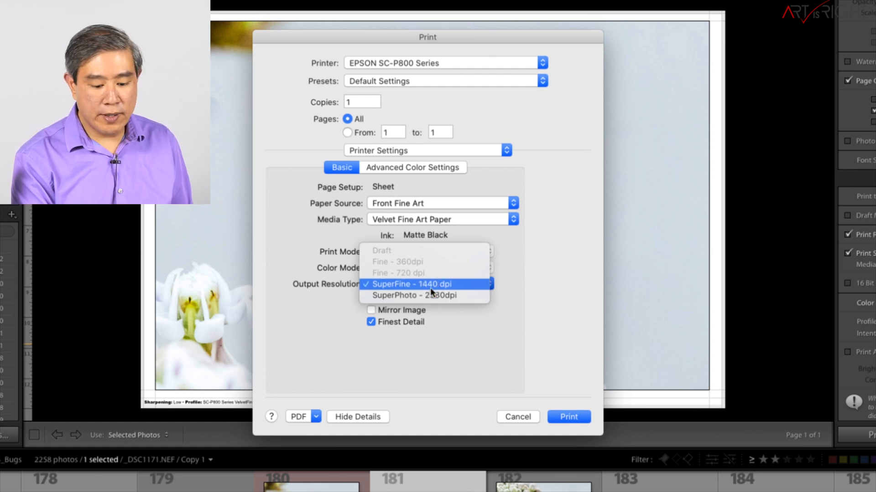
click(431, 288)
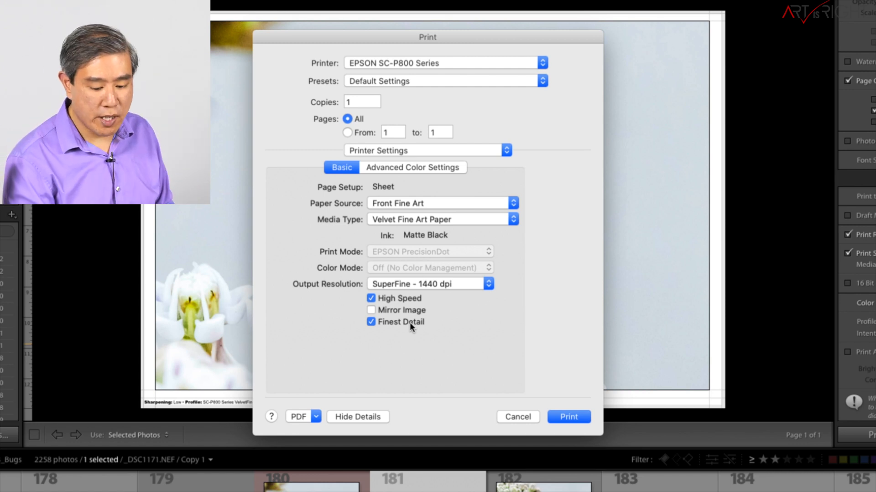
click(564, 417)
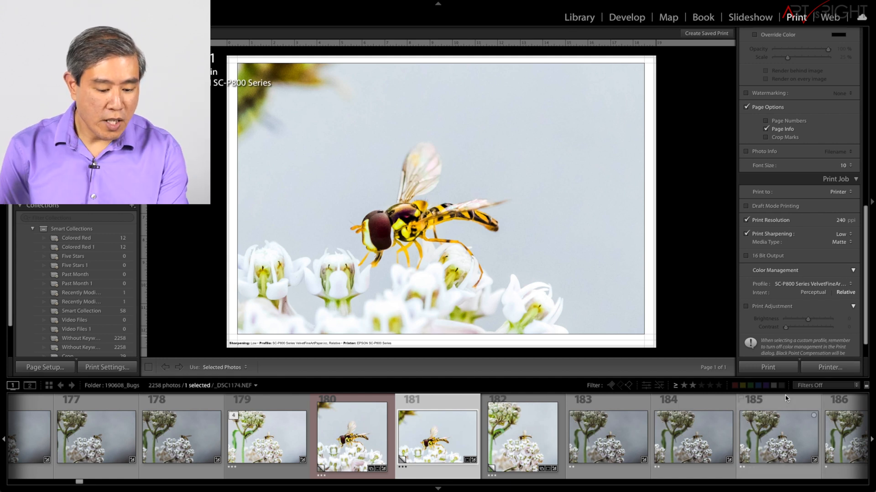
Switch to the EPSON SC-P800 Series print queue, read the details of the job's status message and dismiss it.
key(super+Tab)
key(super+Tab)
key(super+Tab)
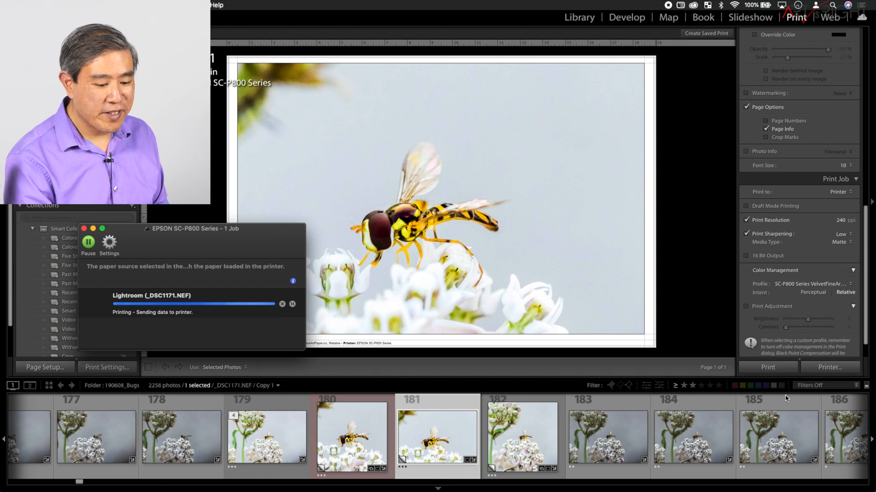
drag(165, 251, 176, 230)
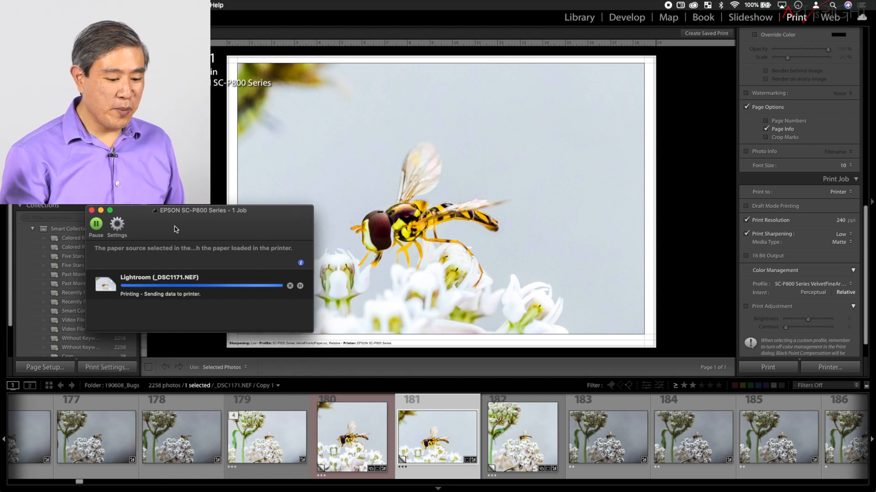
click(301, 264)
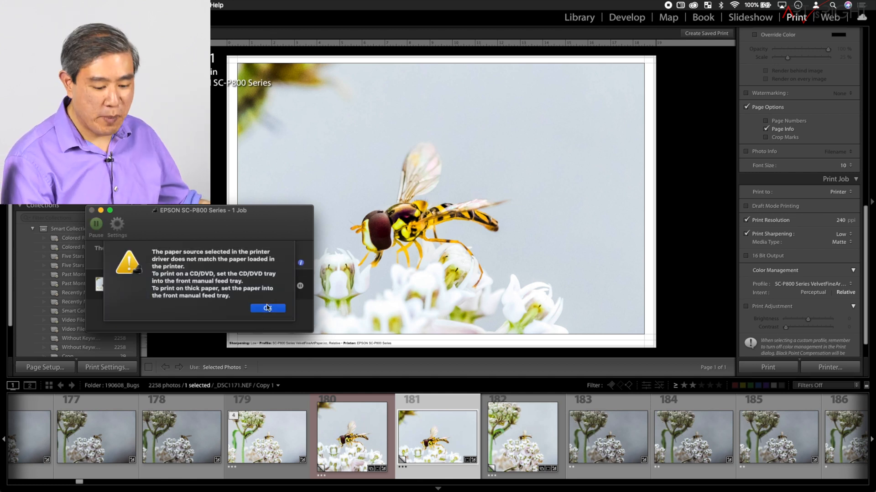
click(267, 308)
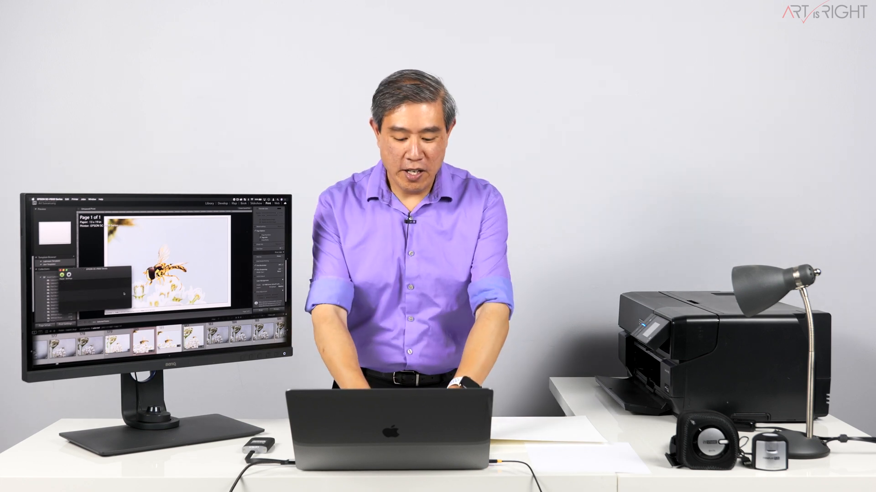
key(super+space)
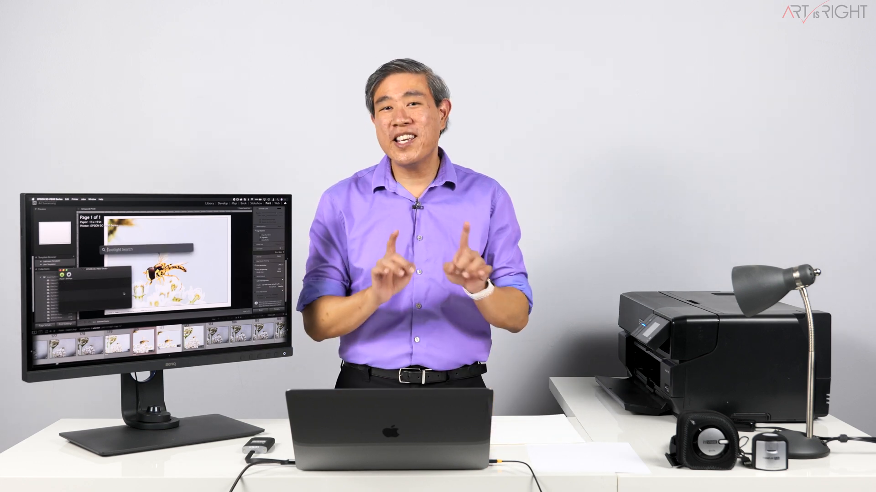